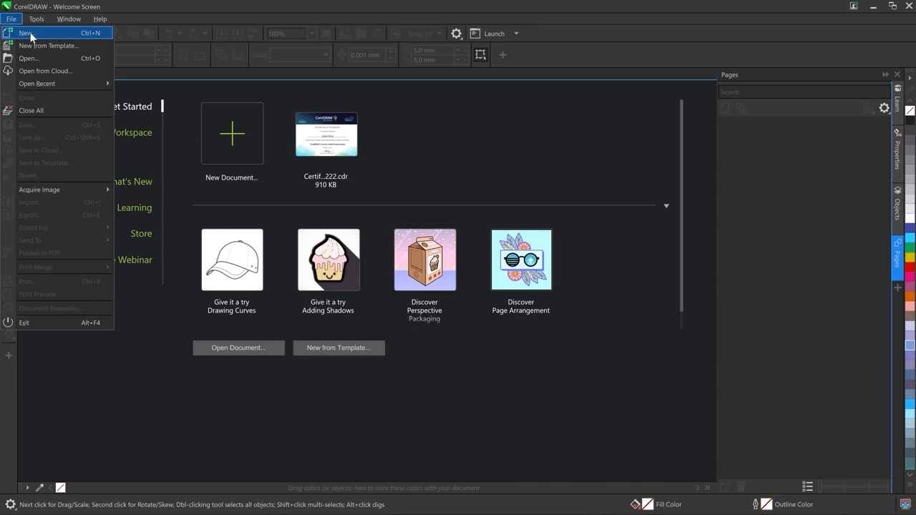
# Start a new document named "My 1st CDR Document" with 4 pages in single page view
pyautogui.press('Escape')
pyautogui.click(9, 35)
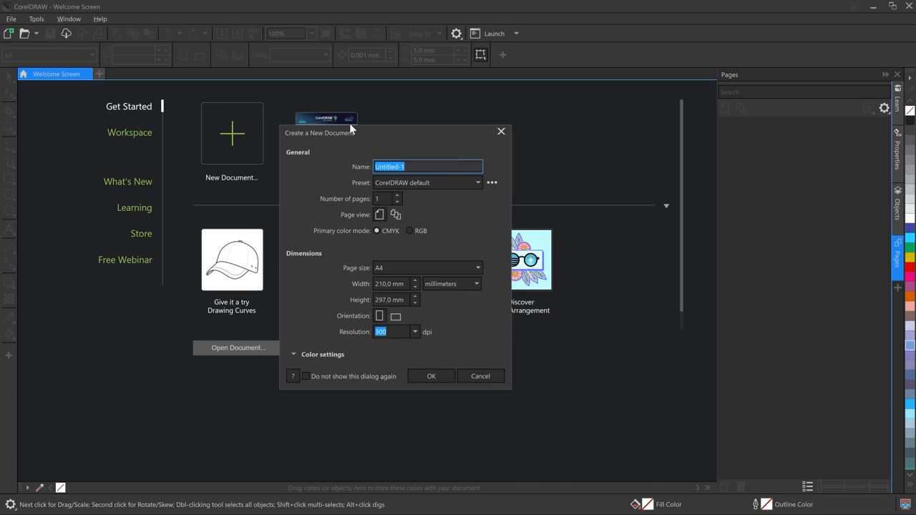
pyautogui.write('My 1st CDR Document')
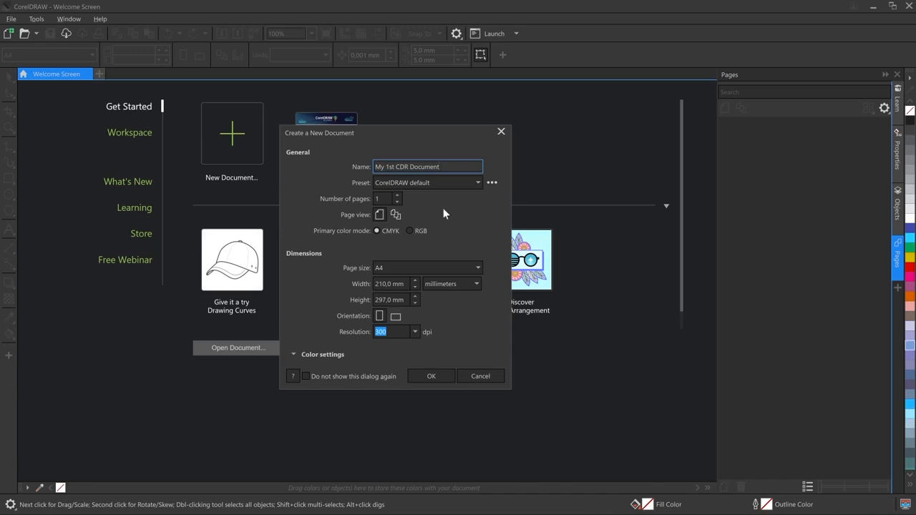
pyautogui.click(375, 199)
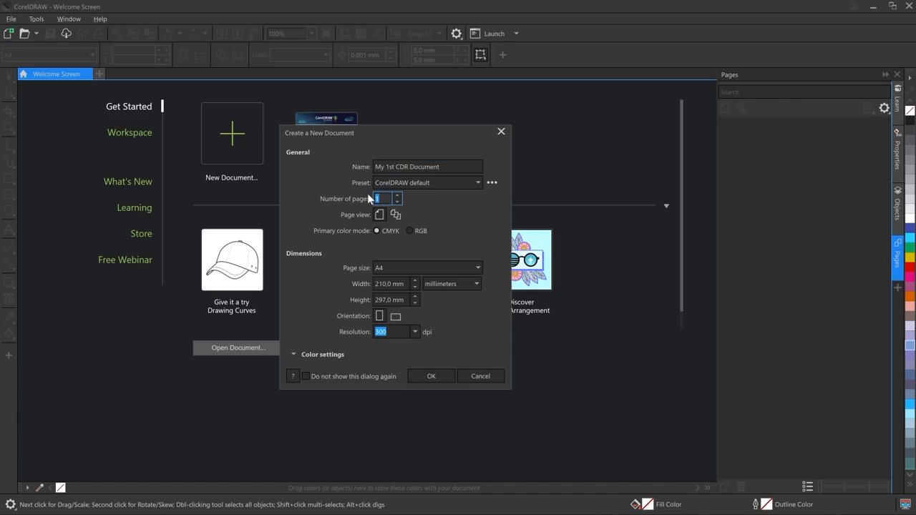
pyautogui.write('4')
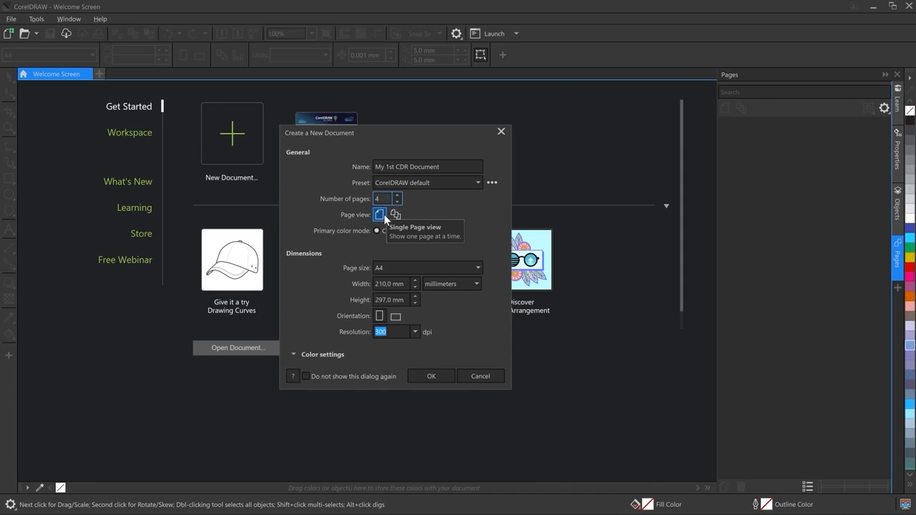
pyautogui.click(383, 214)
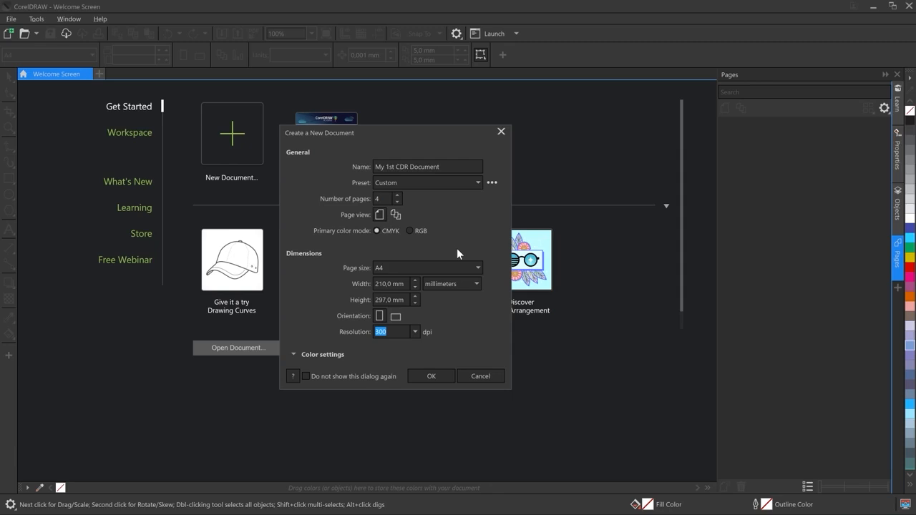
# Set the new document's page size to Letter, keeping inches as the unit
pyautogui.click(456, 268)
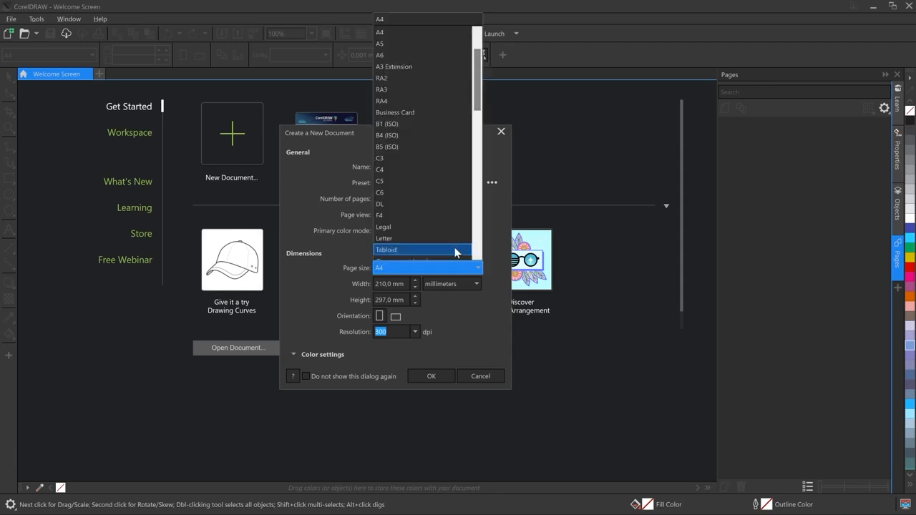
pyautogui.scroll(-3, 455, 252)
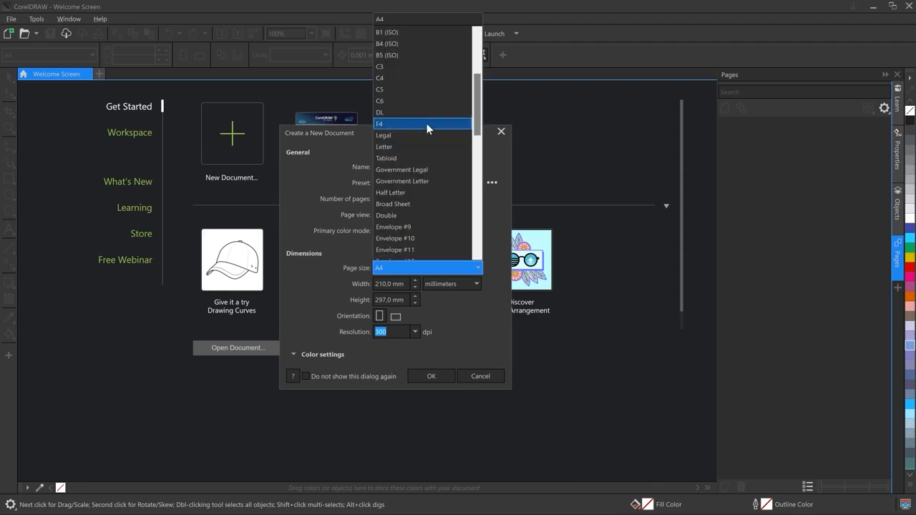
pyautogui.scroll(-3, 430, 115)
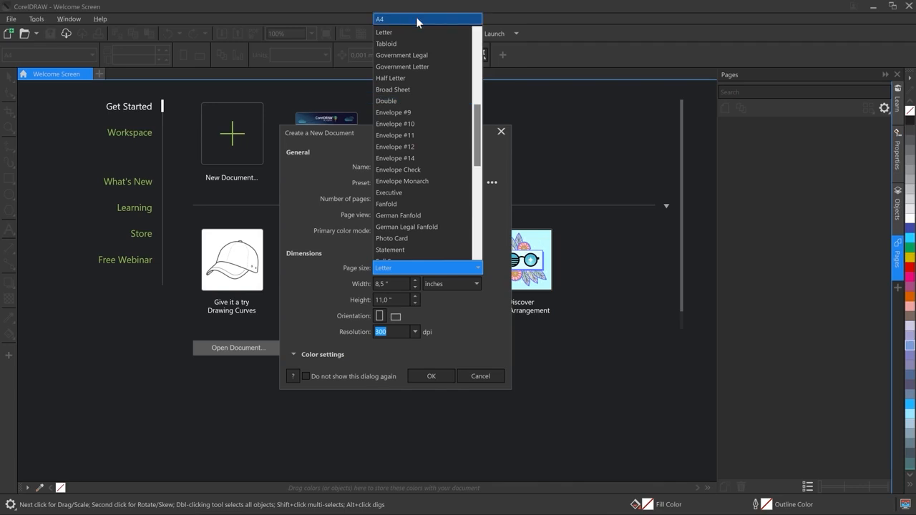
pyautogui.click(451, 283)
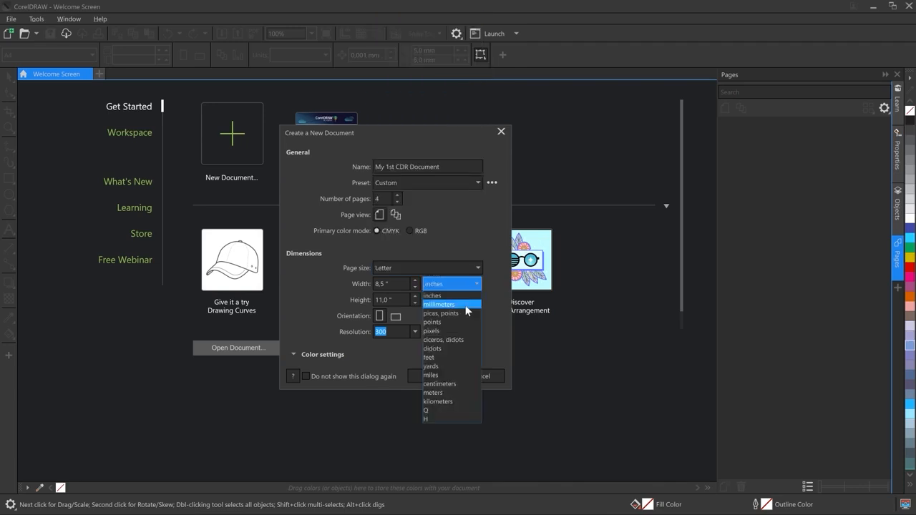
pyautogui.click(350, 297)
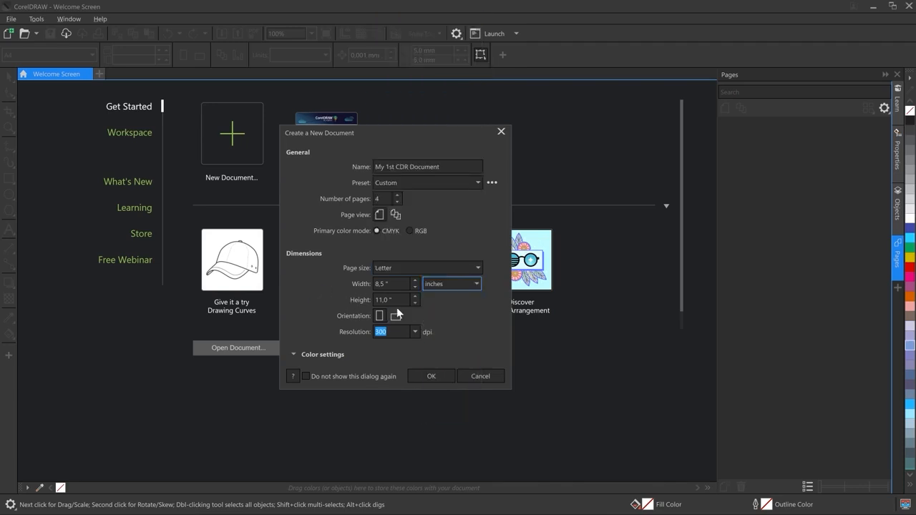
# Choose landscape orientation and 300 dpi resolution, and create the document
pyautogui.click(396, 317)
pyautogui.click(379, 316)
pyautogui.click(396, 317)
pyautogui.click(415, 333)
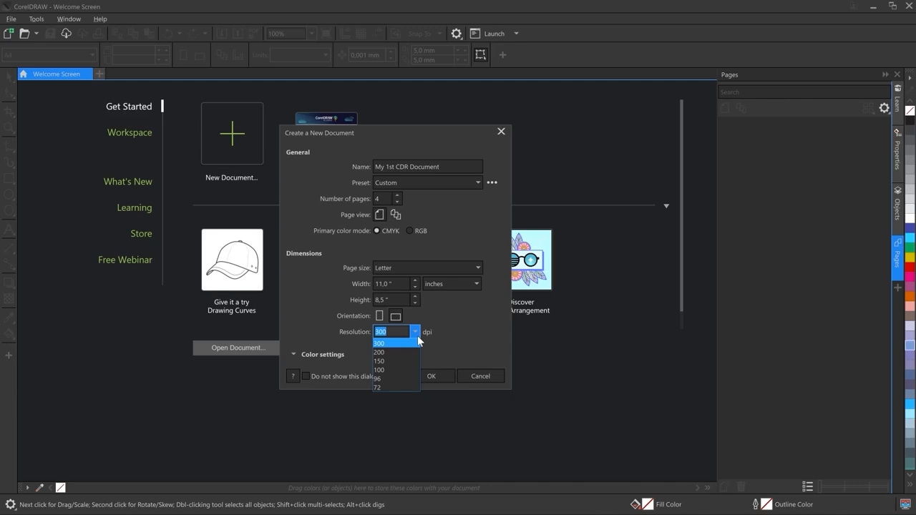
pyautogui.click(418, 343)
pyautogui.click(432, 377)
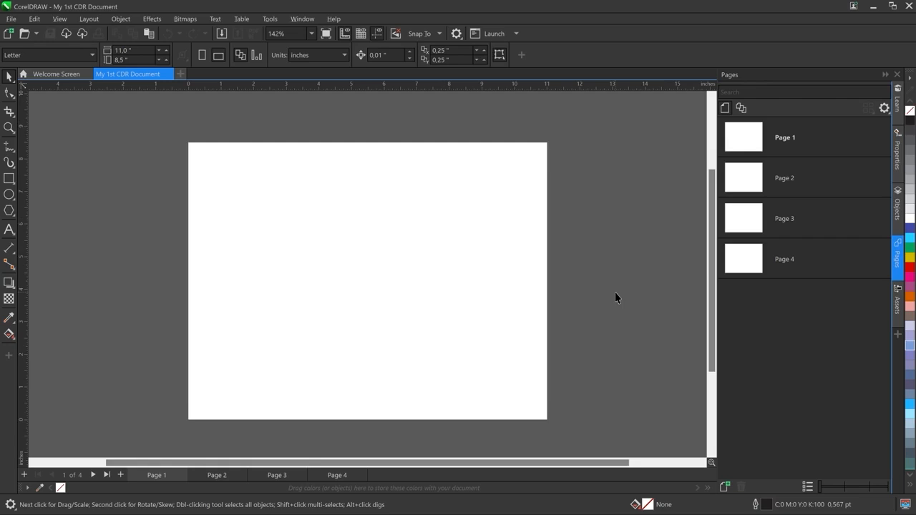
# Show the Assets docker and filter its content to Landscape and Nature
pyautogui.click(899, 304)
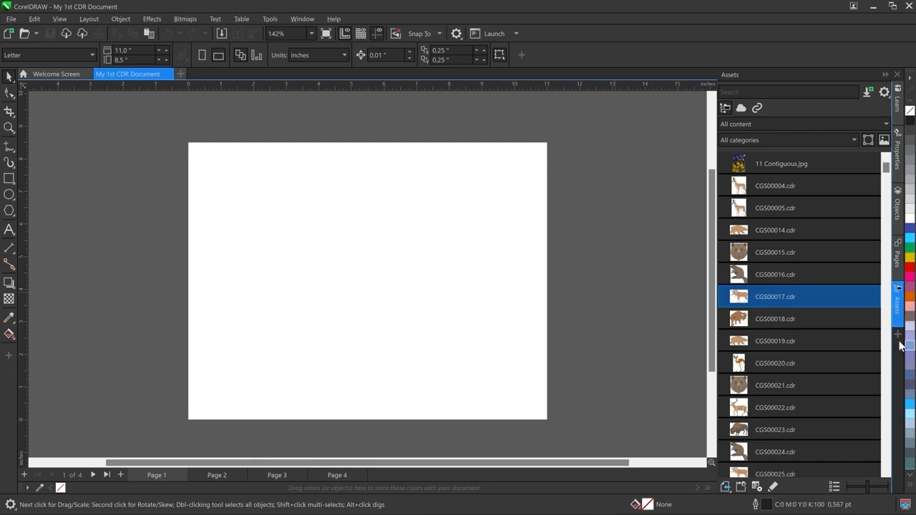
pyautogui.click(900, 334)
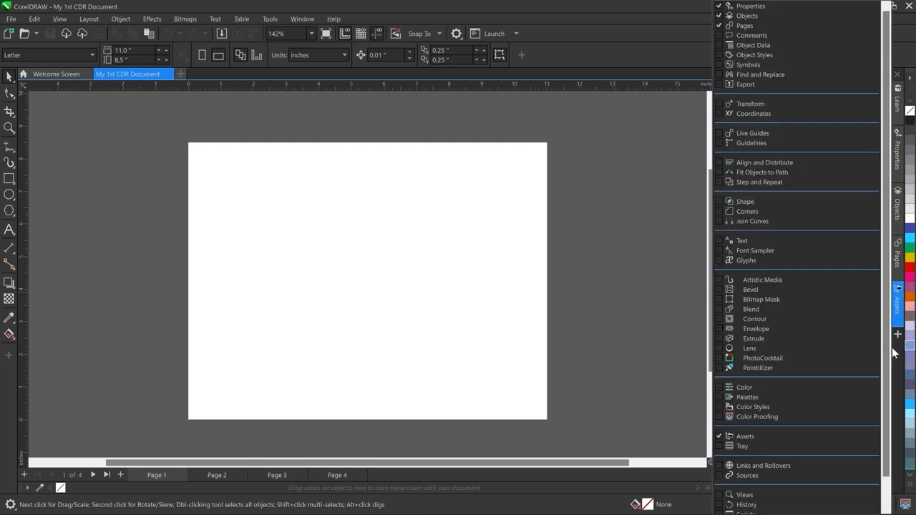
pyautogui.click(727, 436)
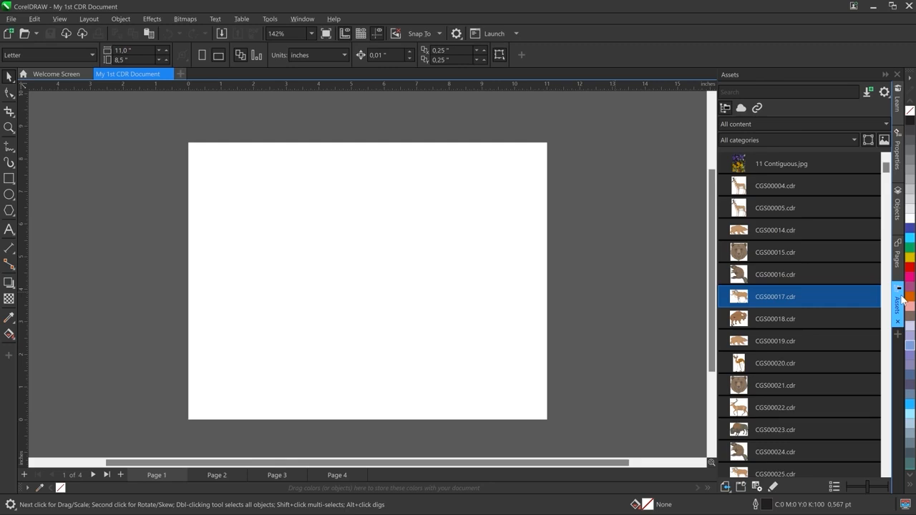
pyautogui.click(781, 124)
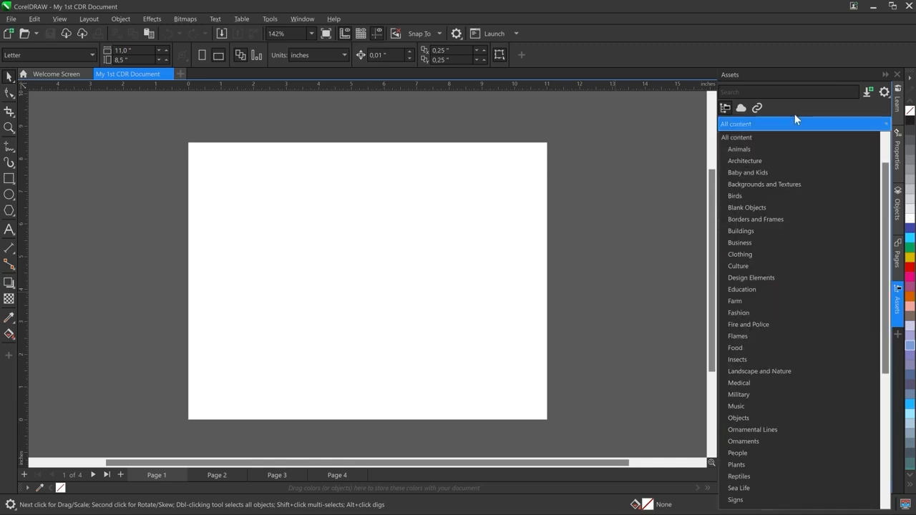
pyautogui.click(770, 371)
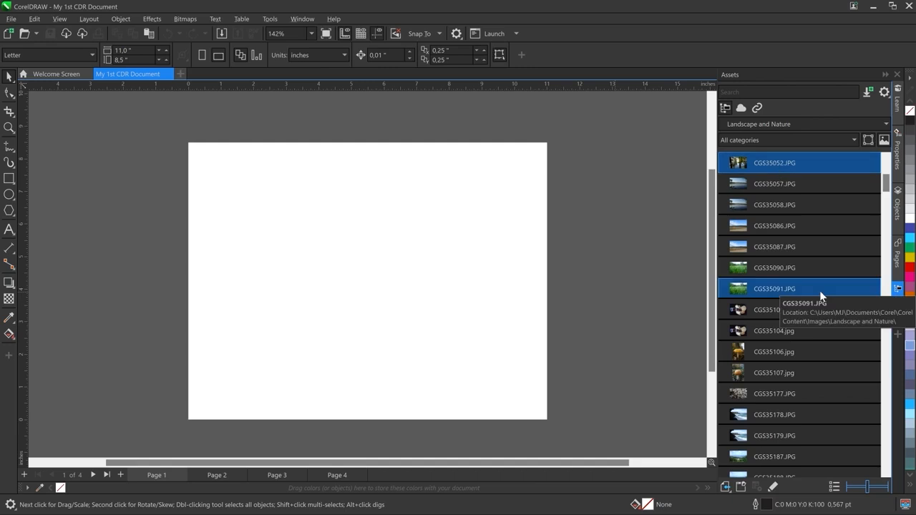
# Display the assets as a thumbnail grid and enlarge the thumbnails to two per row
pyautogui.click(842, 487)
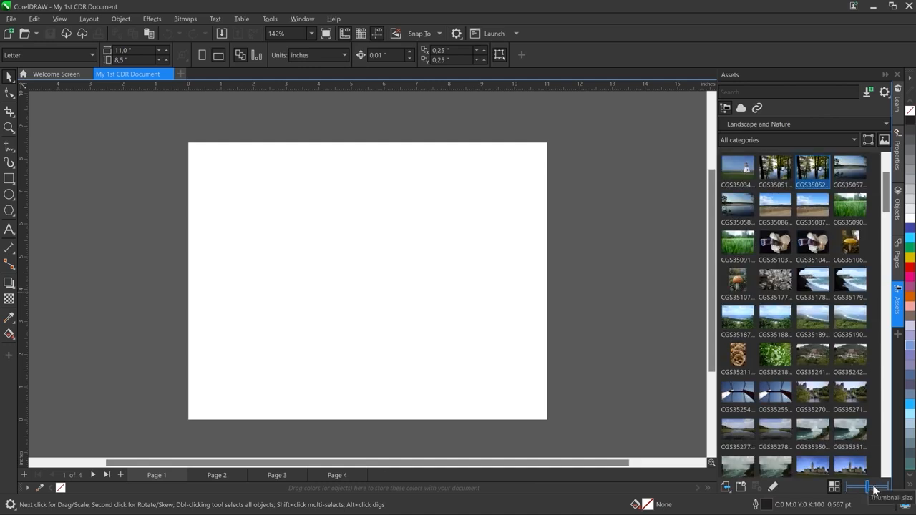
pyautogui.click(873, 489)
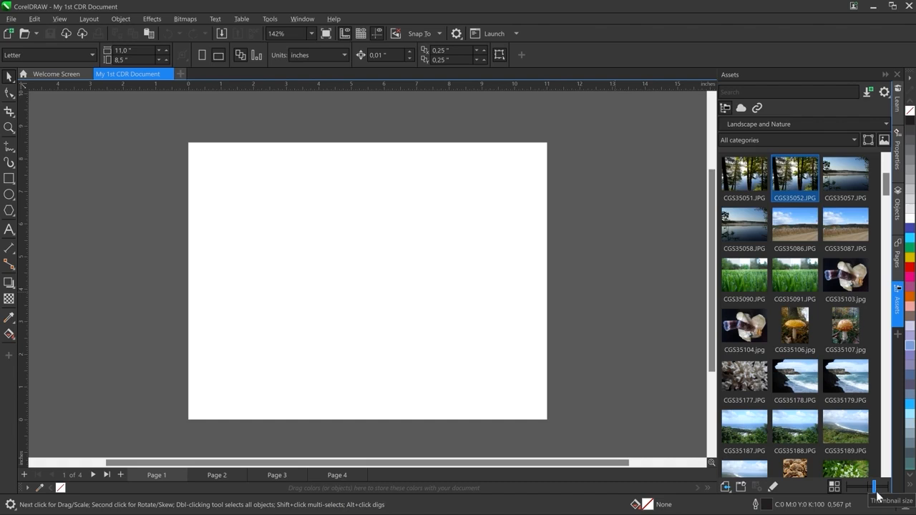
pyautogui.moveTo(877, 491); pyautogui.dragTo(890, 485)
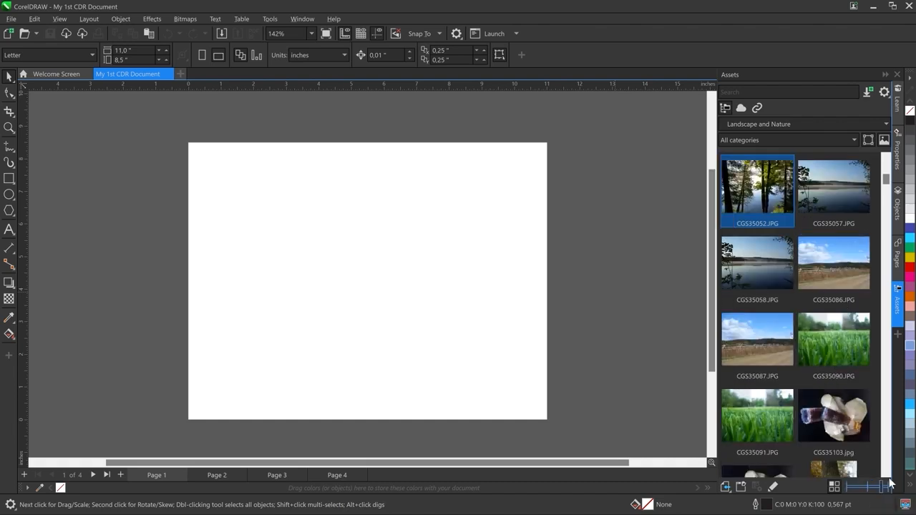
# Place the windmill photo PH00522.jpg on page 1 and center it on the page
pyautogui.click(886, 258)
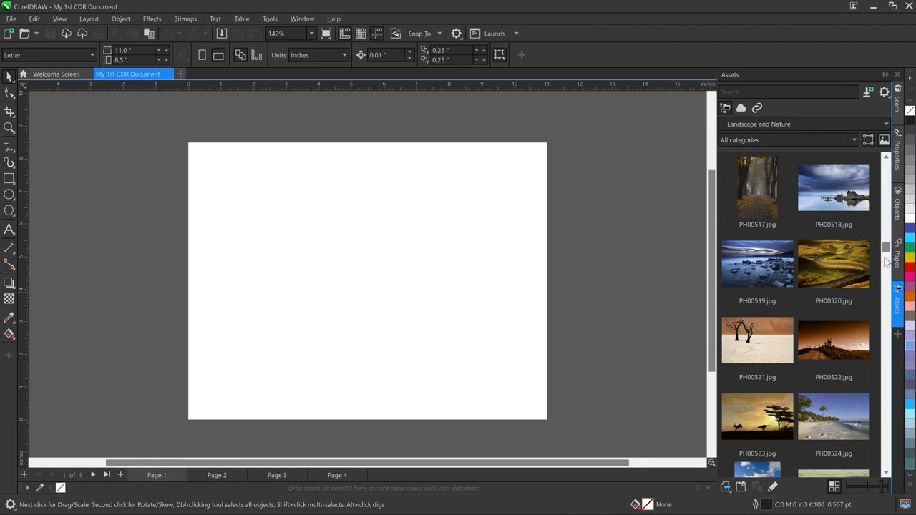
pyautogui.moveTo(852, 336); pyautogui.dragTo(663, 346)
pyautogui.moveTo(582, 343); pyautogui.dragTo(408, 313)
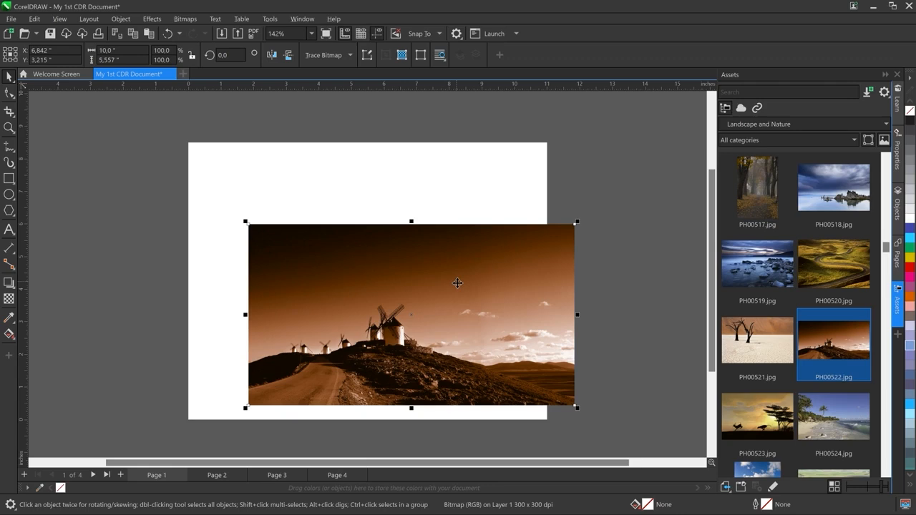
pyautogui.press('p')
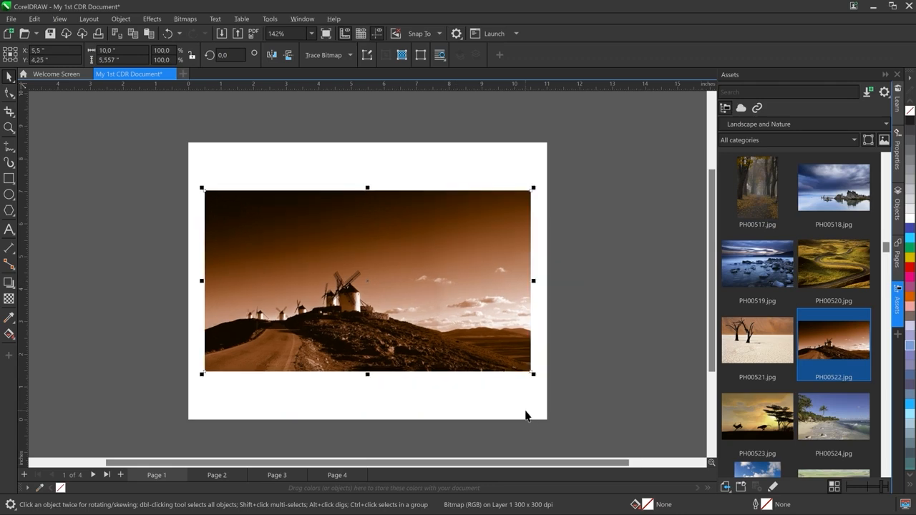
# Autofit the page to the photo with a 0.25-inch margin
pyautogui.click(605, 247)
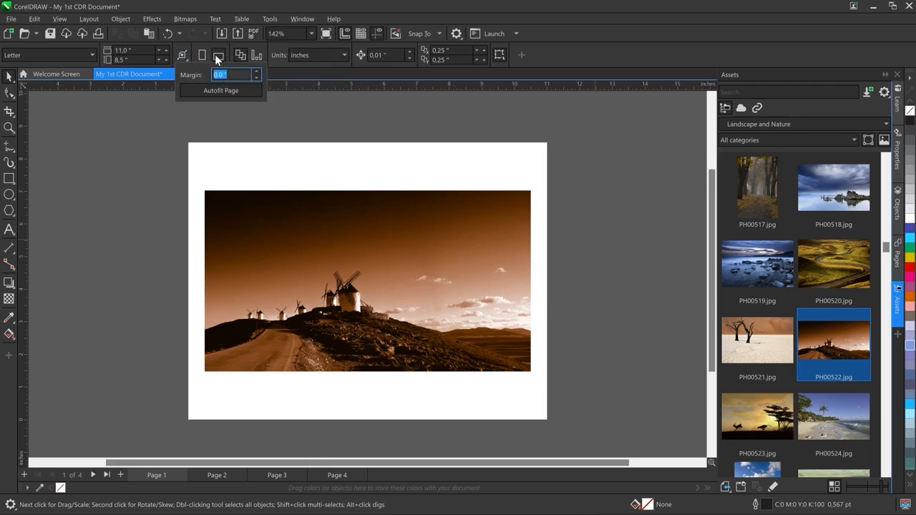
pyautogui.write('.25')
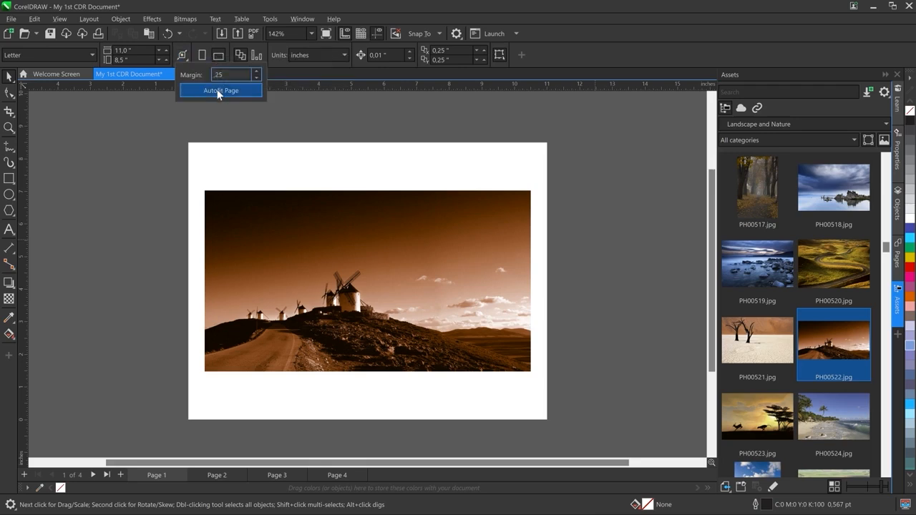
pyautogui.click(219, 91)
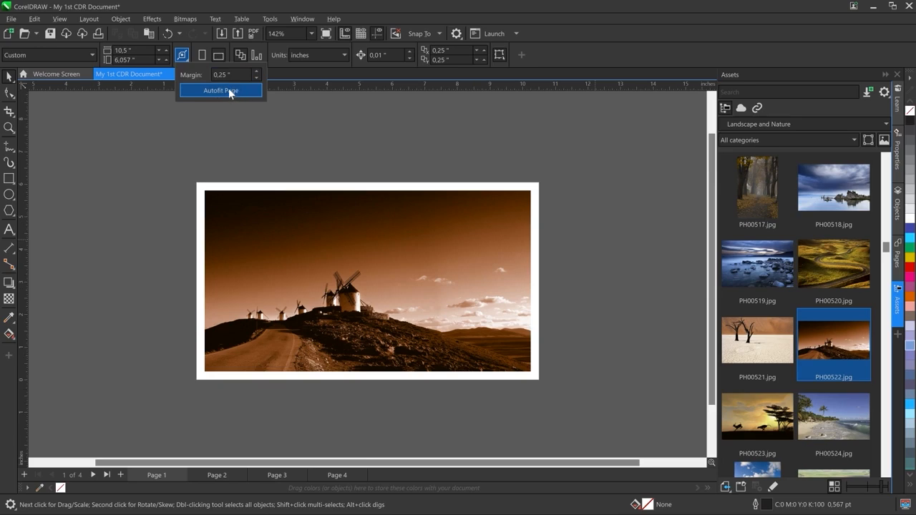
pyautogui.click(270, 68)
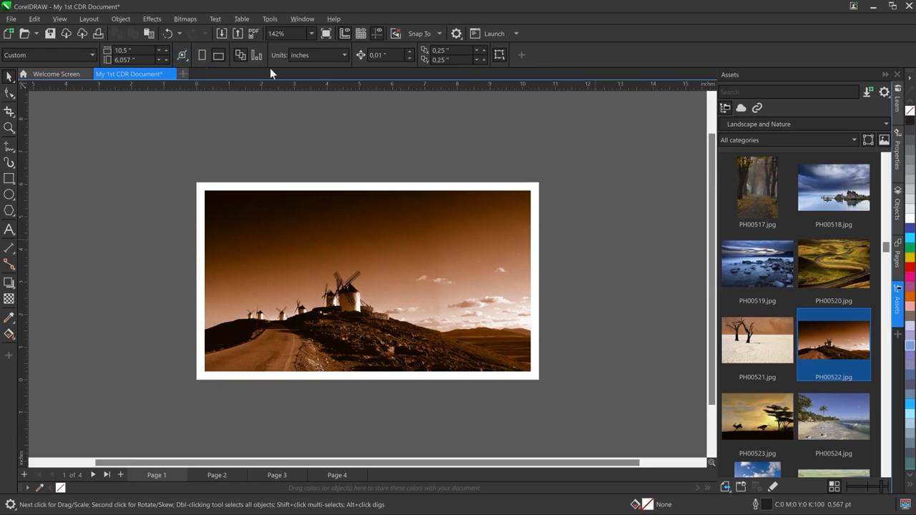
# Switch the assets to the Design Elements category and browse to the ornament CGS02443.cdr
pyautogui.click(773, 121)
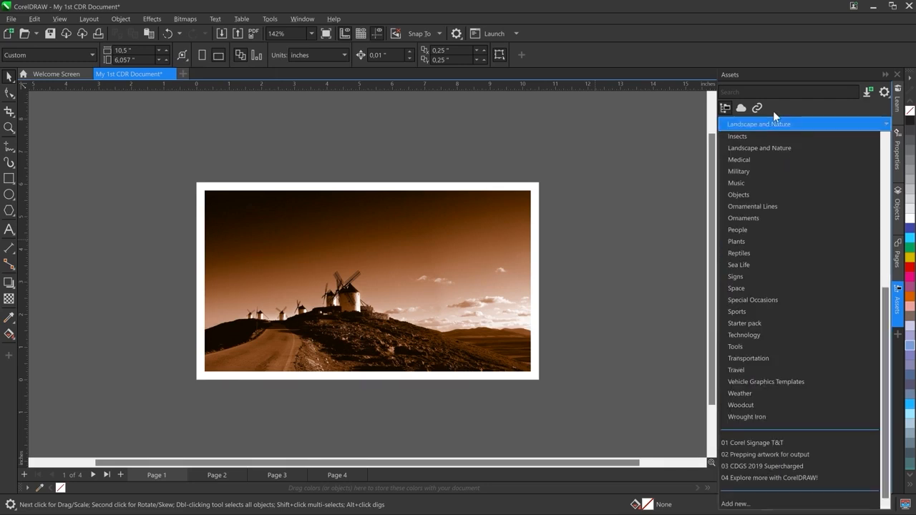
pyautogui.scroll(5, 869, 264)
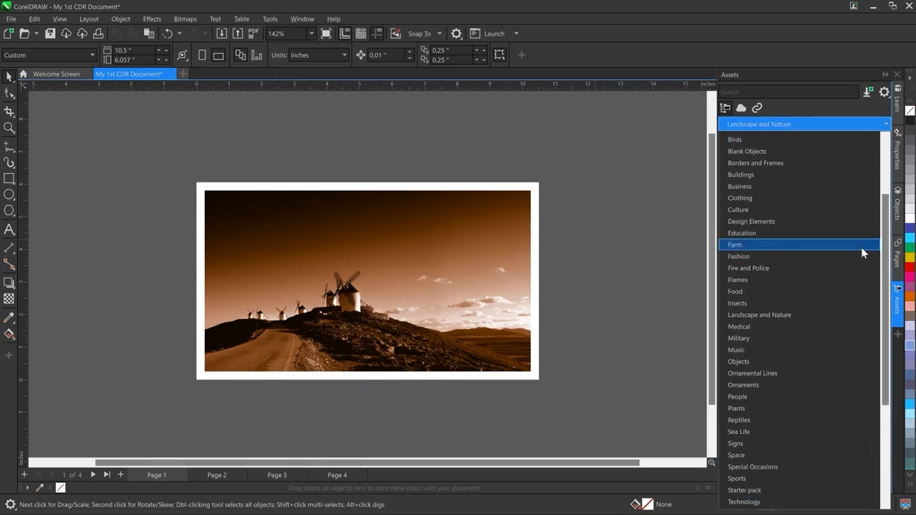
pyautogui.click(785, 219)
pyautogui.scroll(-10, 887, 294)
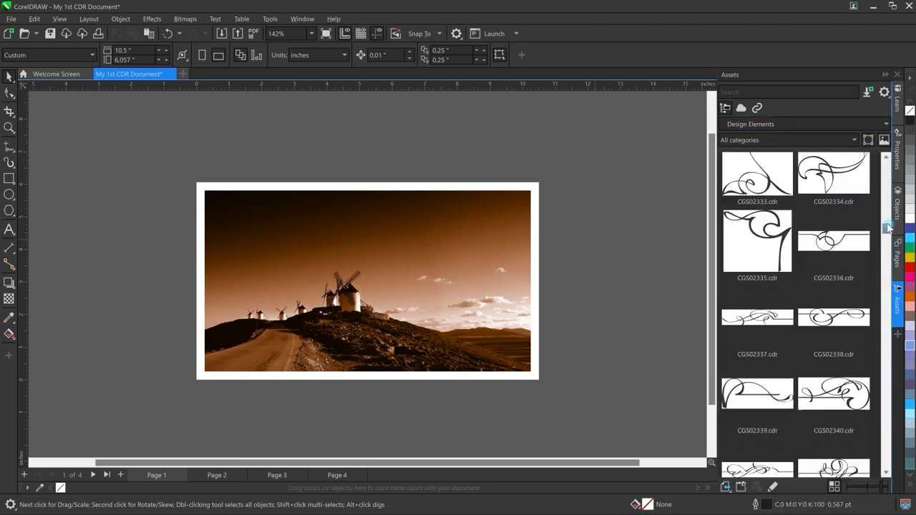
pyautogui.scroll(-10, 888, 301)
# Import CGS02443.cdr and place it about 1.41 inches wide in the upper-left part of the photo
pyautogui.click(761, 220)
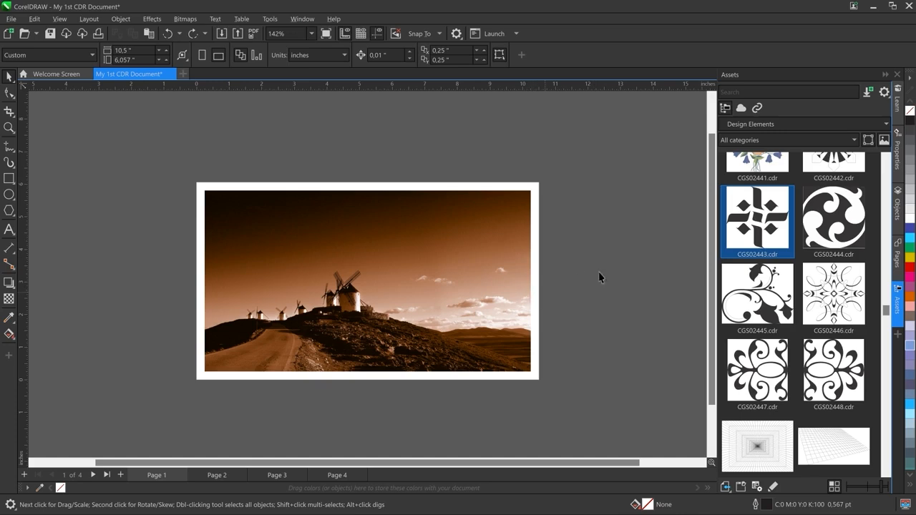
pyautogui.rightClick(755, 216)
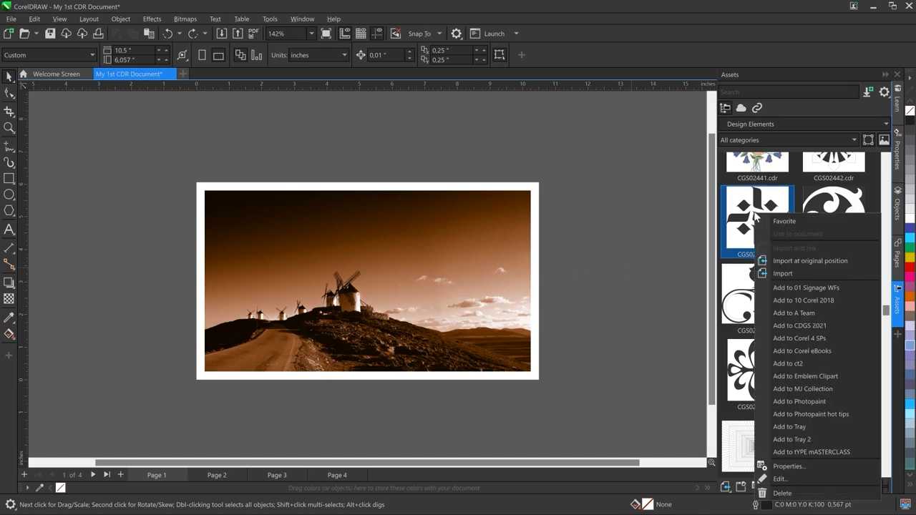
pyautogui.click(789, 276)
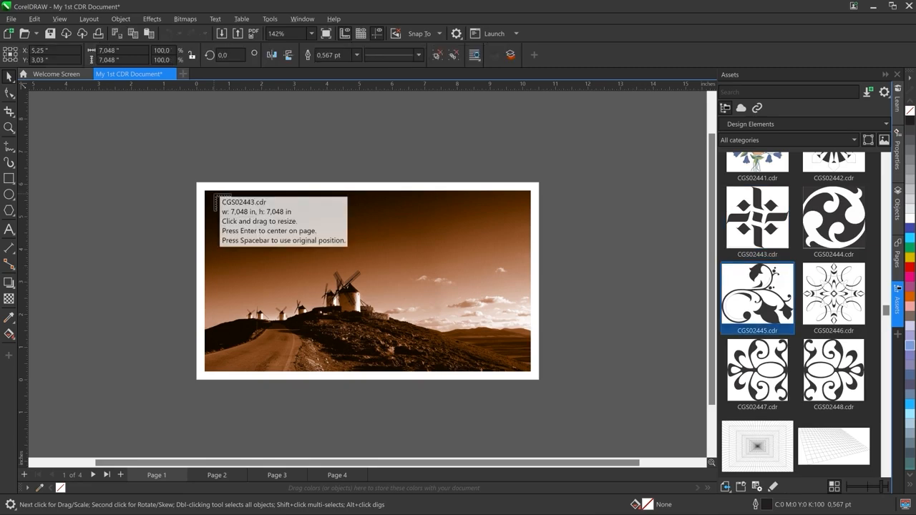
pyautogui.moveTo(216, 206)
pyautogui.mouseDown()
pyautogui.moveTo(279, 269)
pyautogui.moveTo(270, 258)
pyautogui.mouseUp()
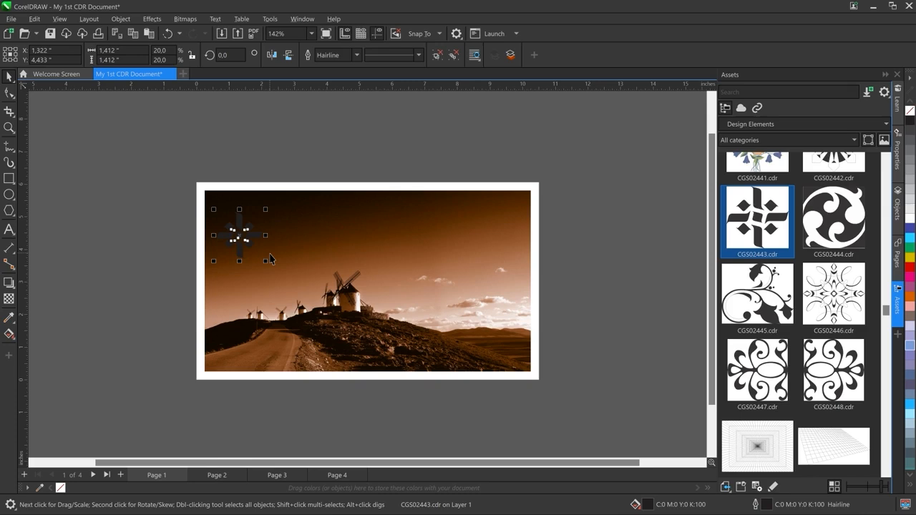
# Fill the imported ornament with white and fit it into the photo's upper-left corner at about 0.57 inches wide
pyautogui.click(913, 212)
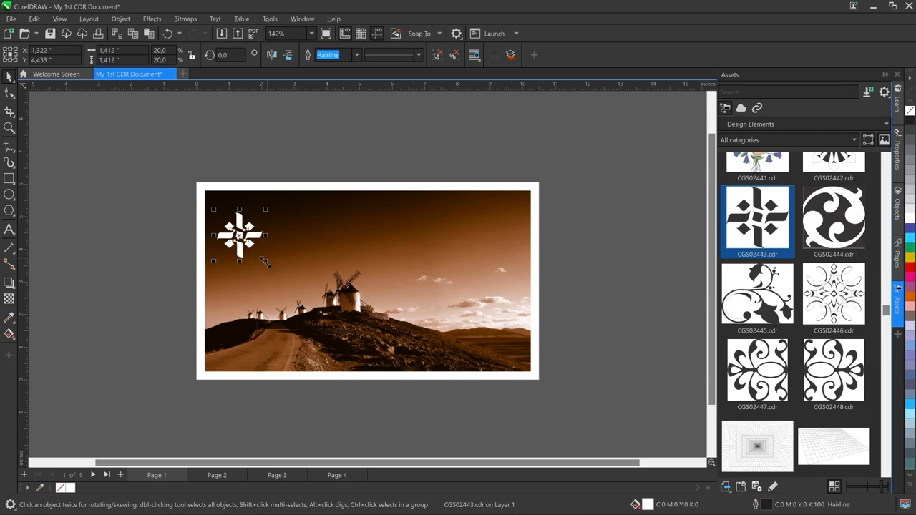
pyautogui.moveTo(266, 262); pyautogui.dragTo(239, 240)
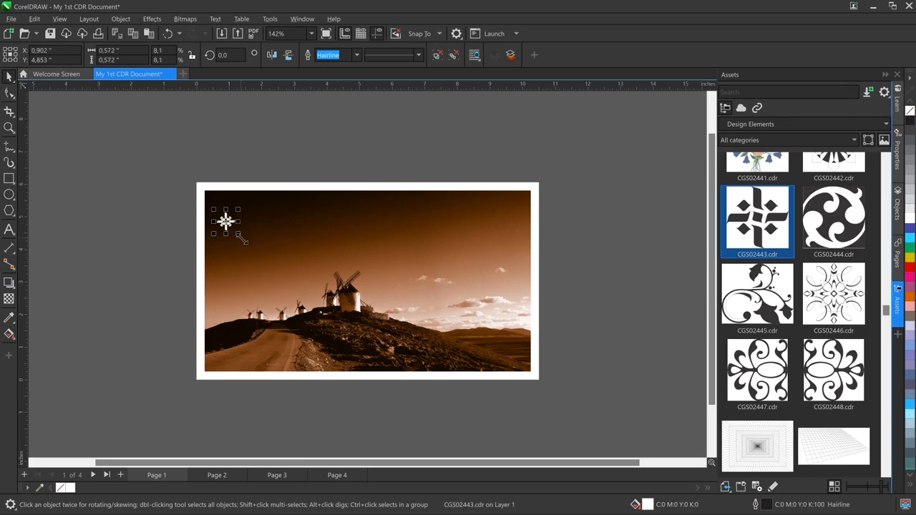
pyautogui.moveTo(226, 221); pyautogui.dragTo(220, 211)
pyautogui.click(164, 215)
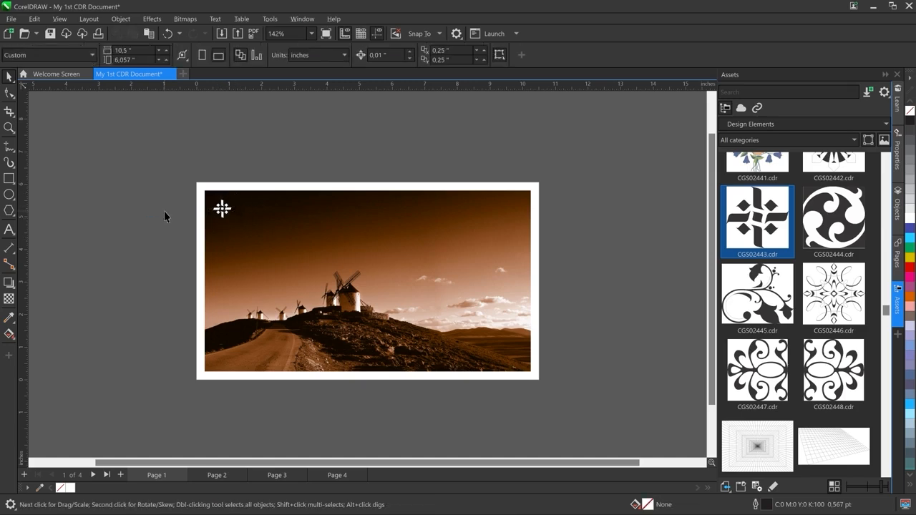